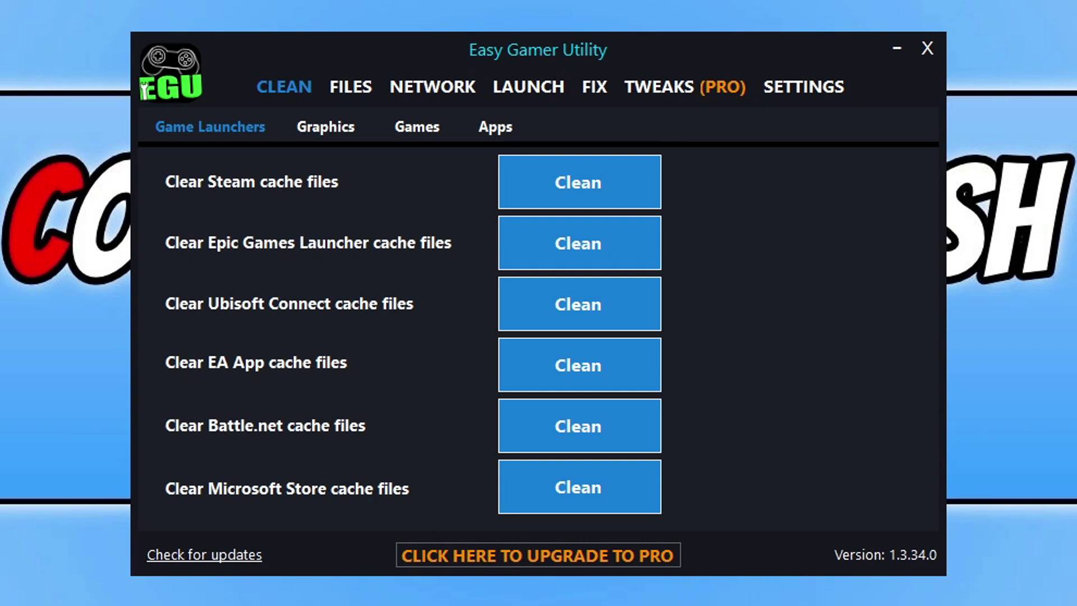
Show the Games page under the Clean section to list cleanable games.
left_click(331, 129)
In the Apps list, tick OBS Studio, NoxPlayer, GameLoop and Discord.
left_click(434, 128)
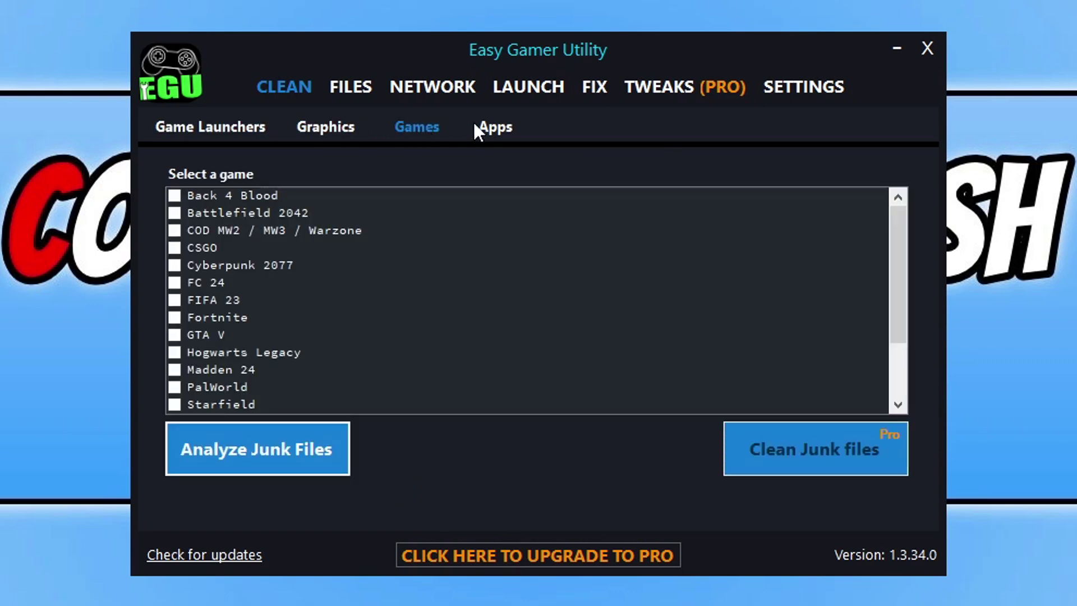
left_click(502, 125)
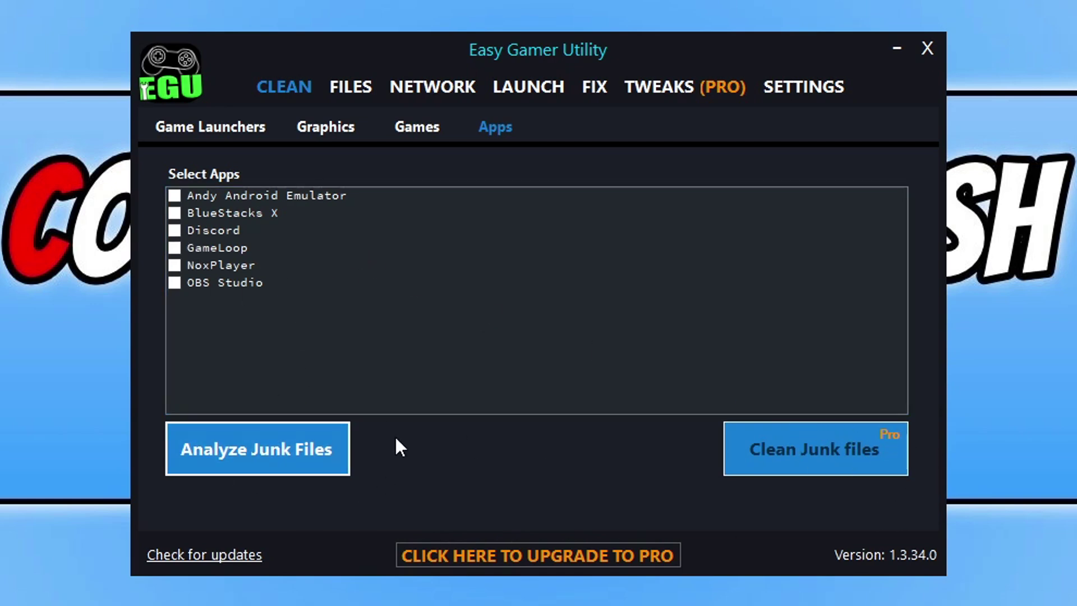
left_click(175, 282)
left_click(175, 265)
left_click(175, 248)
left_click(175, 230)
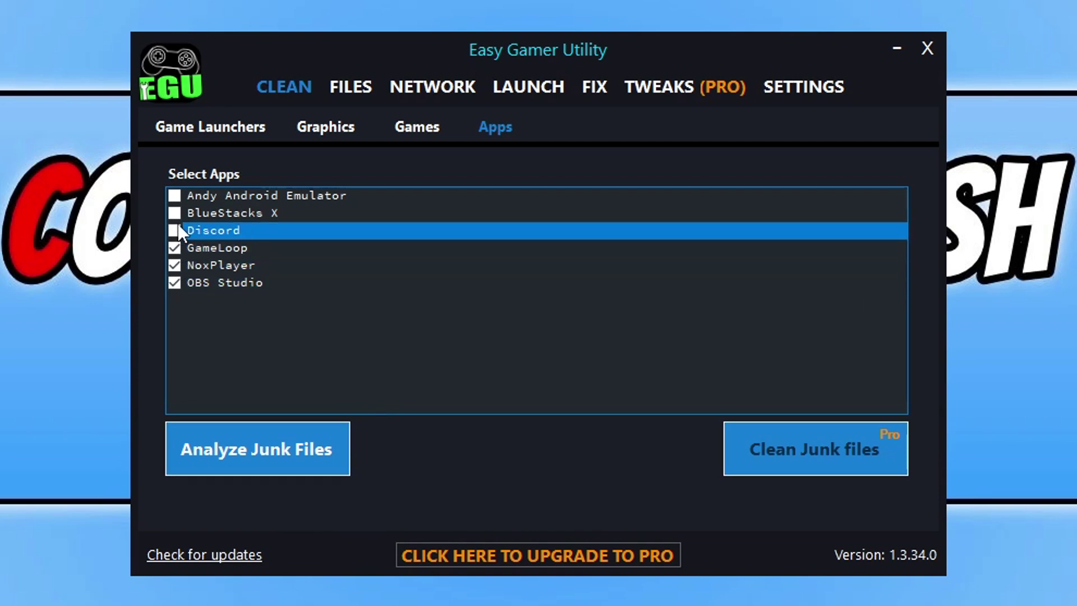
Analyze junk files for the four ticked apps, close the results, and go to Files.
left_click(344, 464)
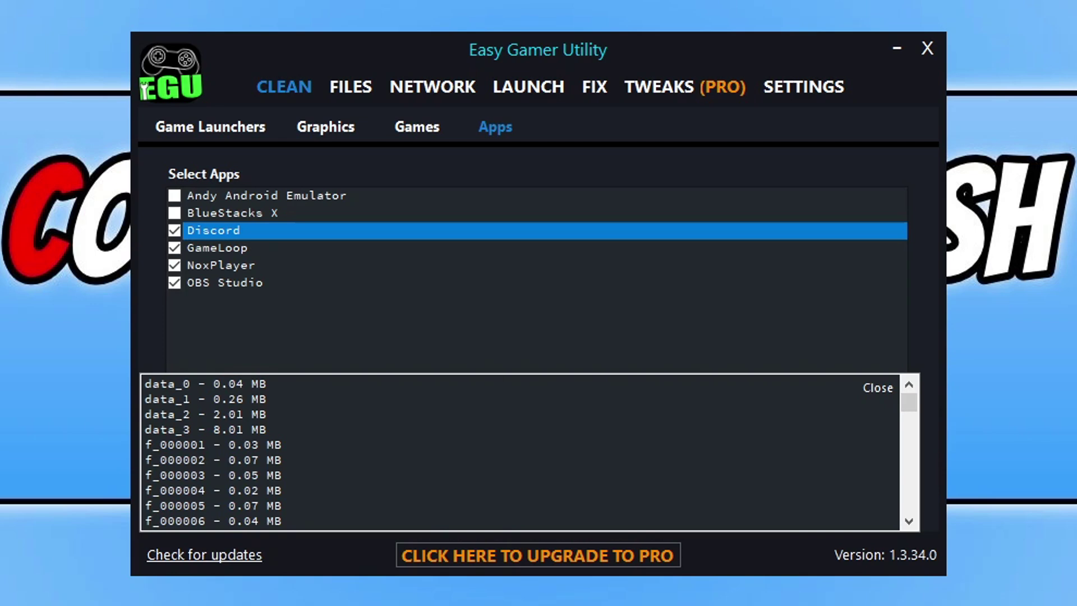
mouse_move(903, 405)
left_mouse_down()
mouse_move(914, 527)
mouse_move(900, 395)
left_mouse_up()
left_click(878, 388)
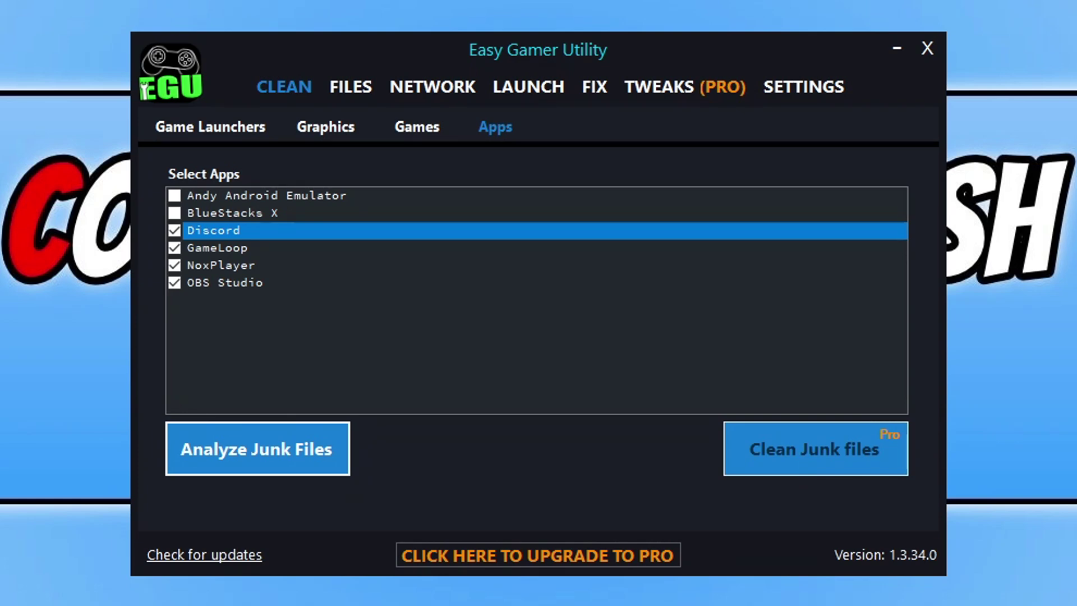
left_click(362, 90)
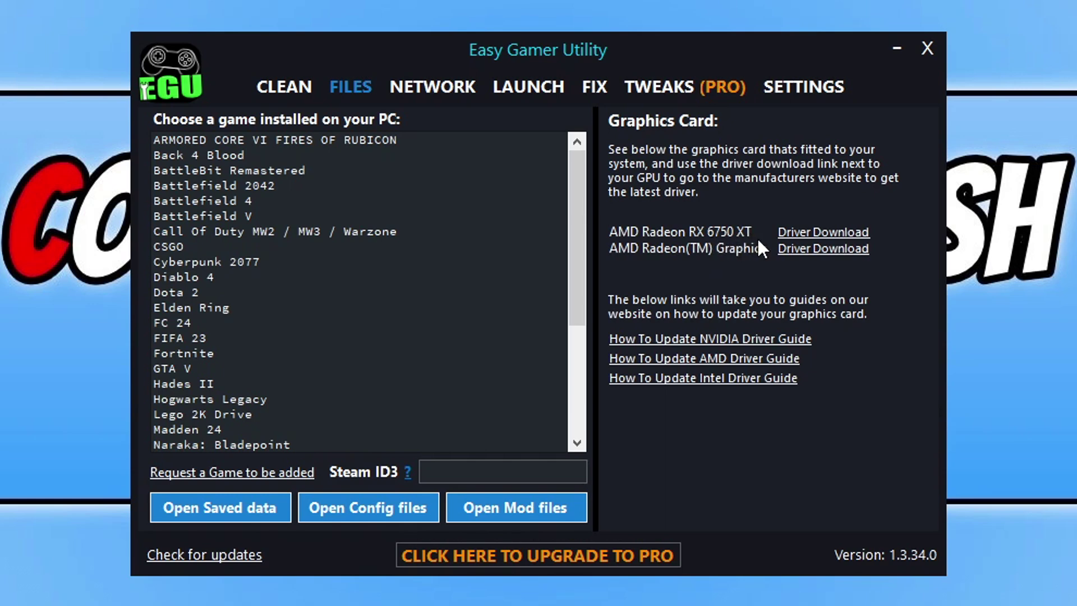
Open Call Of Duty MW2 / MW3 / Warzone's saved data folder, then switch to Network.
mouse_move(574, 174)
left_mouse_down()
mouse_move(575, 207)
mouse_move(567, 155)
left_mouse_up()
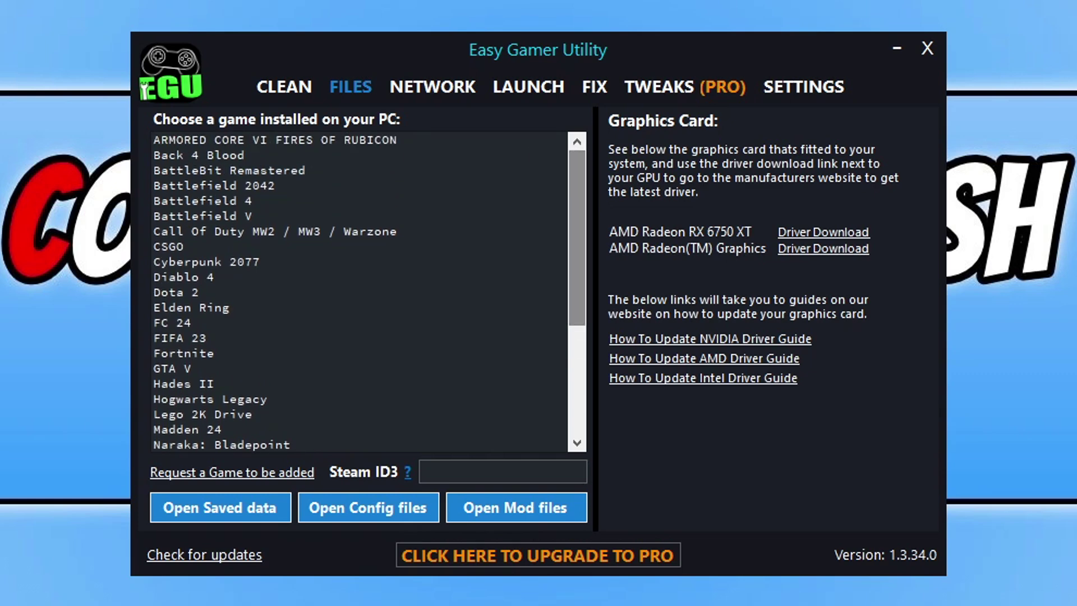
left_click(313, 231)
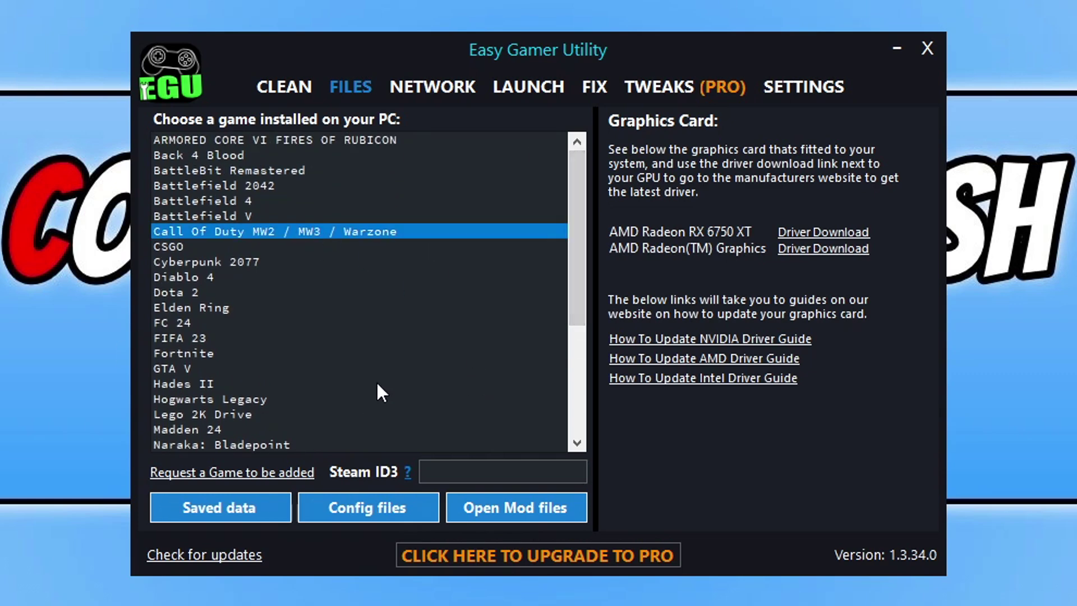
left_click(281, 500)
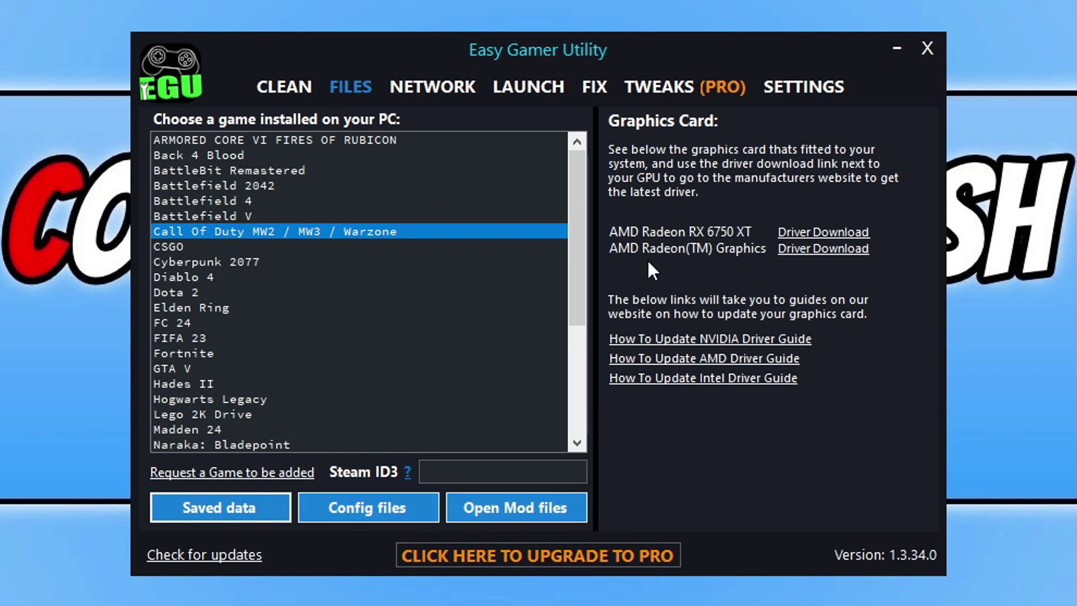
left_click(440, 101)
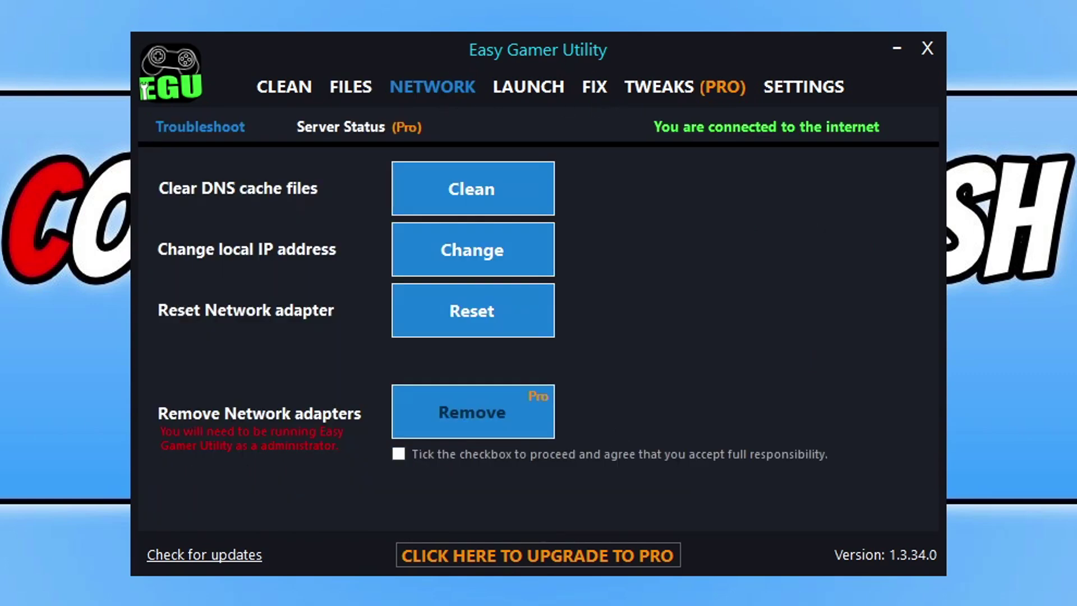
Check Server Status, return to Troubleshoot, then switch to the Launch section.
left_click(366, 126)
left_click(211, 124)
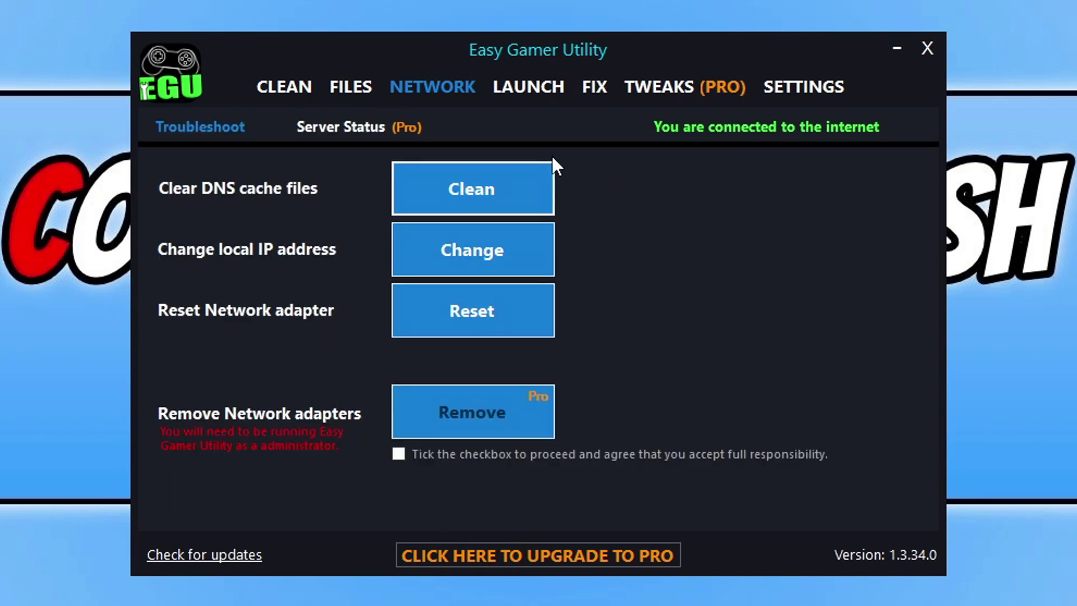
left_click(541, 89)
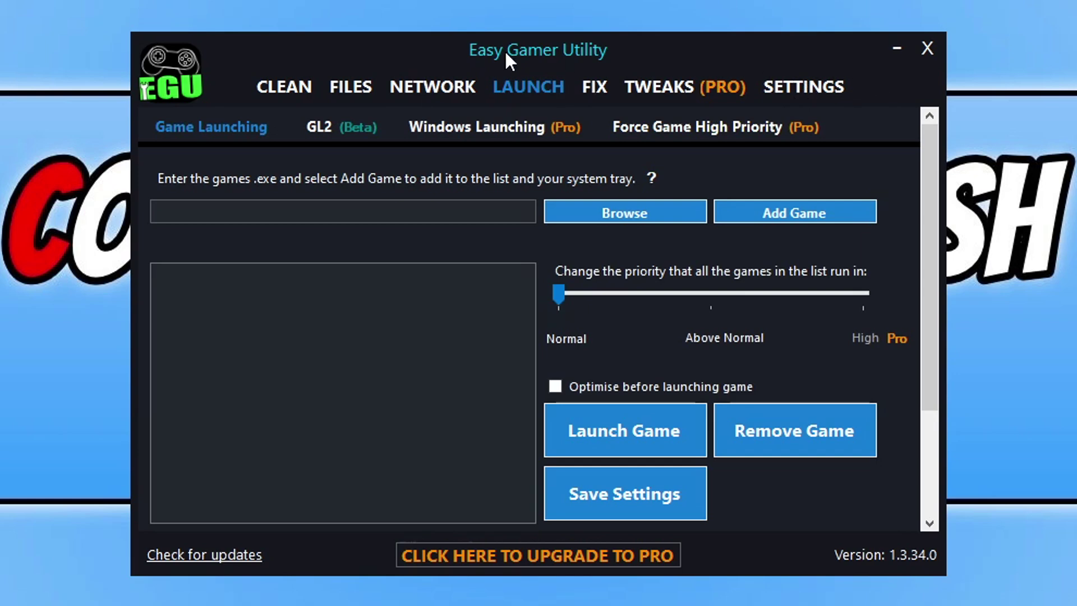
Browse the GL2 (Beta) All Games grid, then filter the tiles to Steam.
left_click(322, 121)
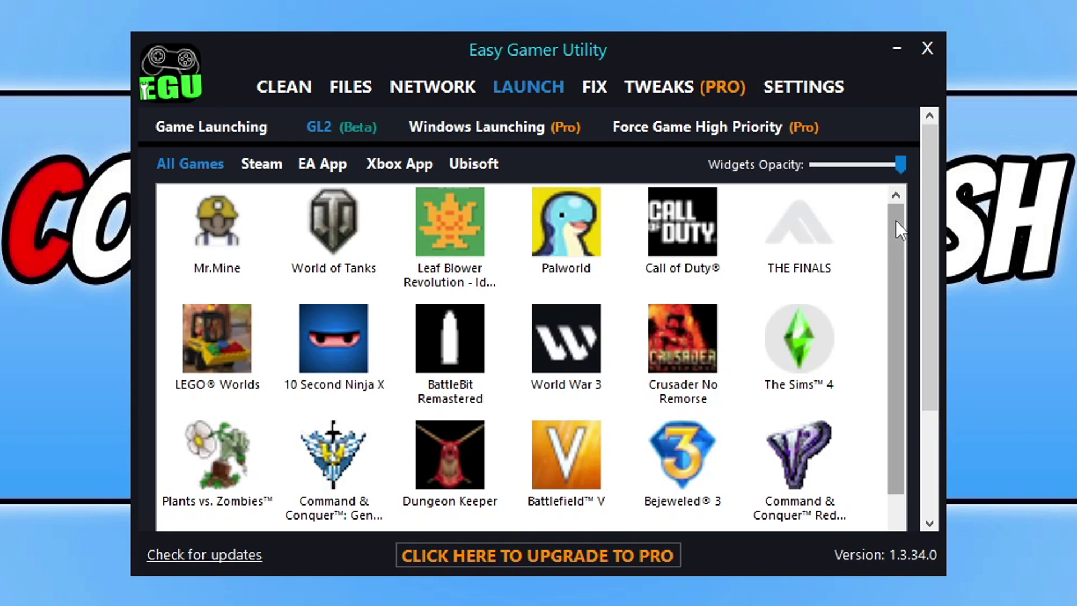
left_click_drag(900, 219, 903, 318)
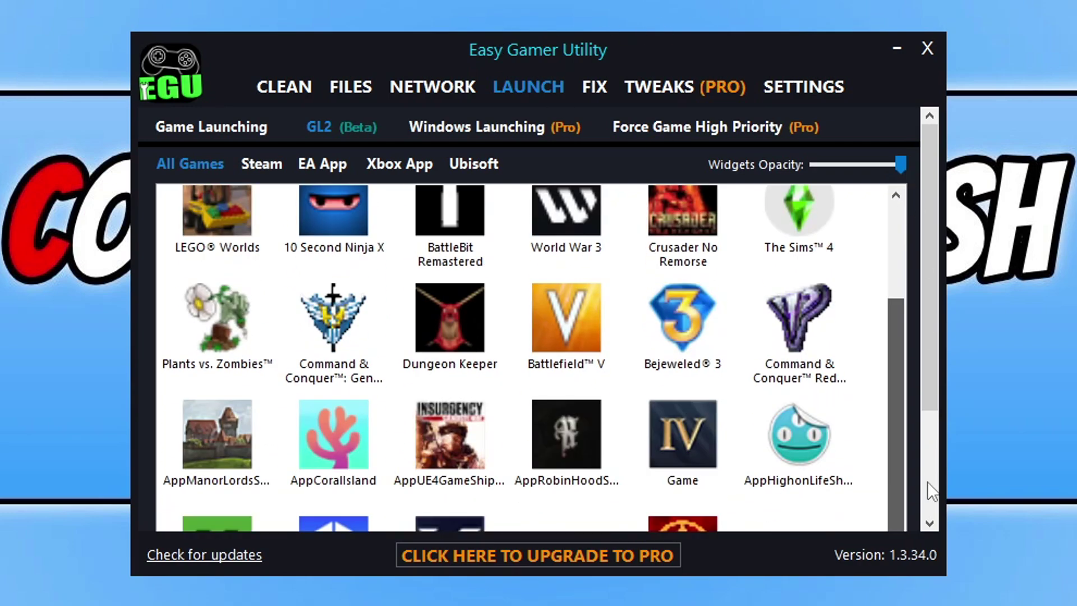
scroll(928, 375, "down", 1)
left_click_drag(928, 375, 921, 241)
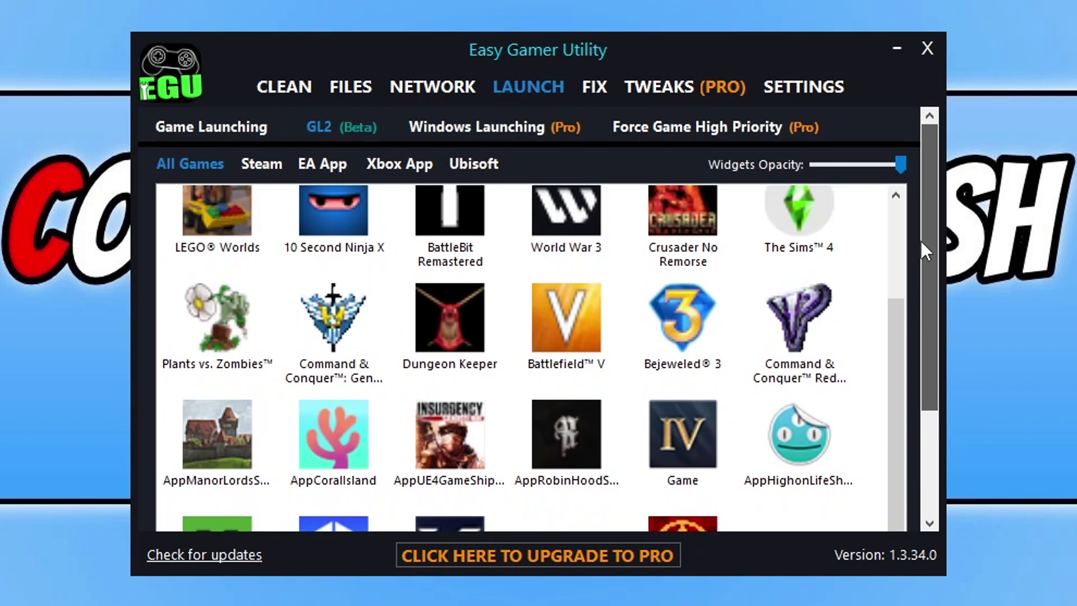
left_click_drag(896, 393, 920, 171)
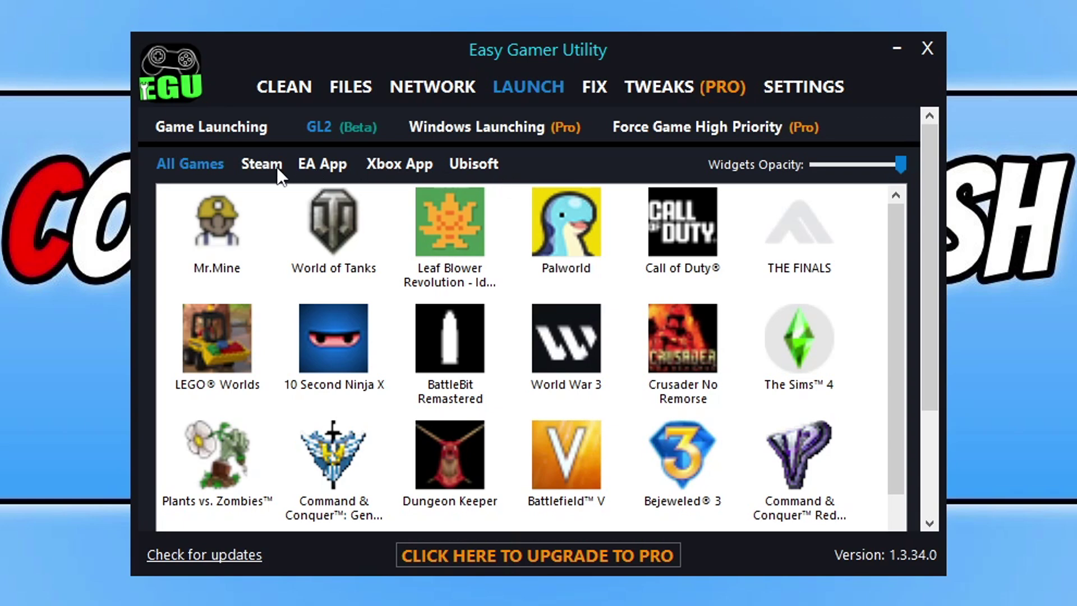
left_click(262, 164)
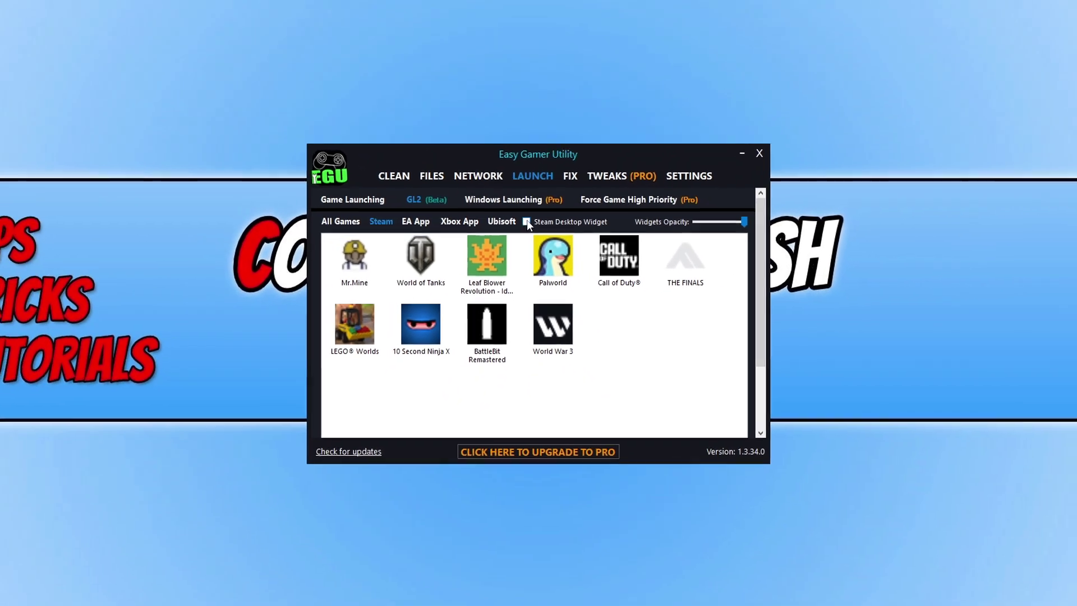
Place the Steam games desktop widget at the top right, widened to three icon columns.
left_click(519, 171)
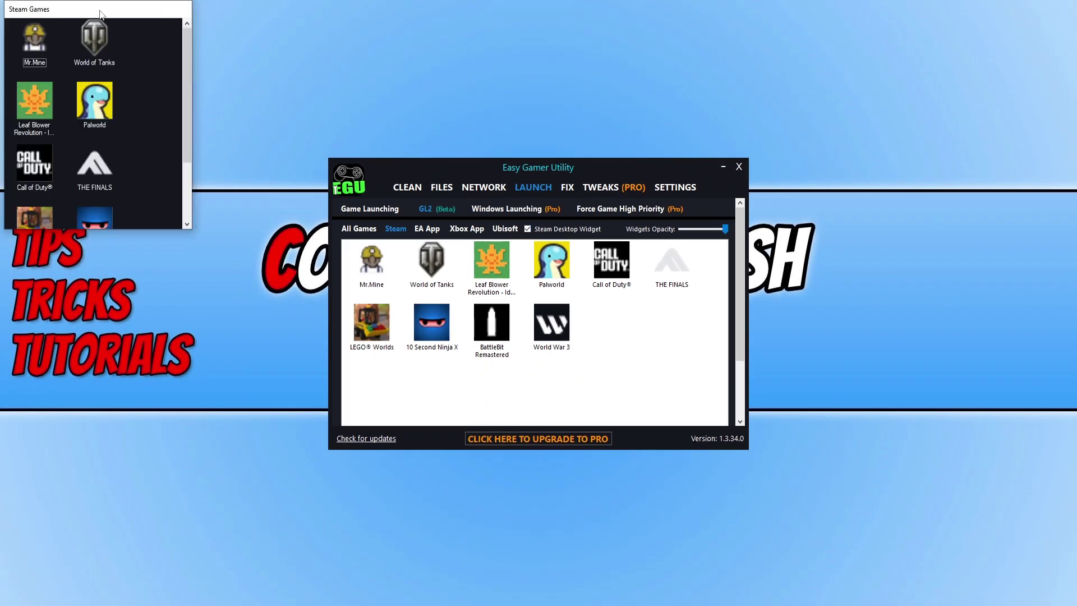
left_click_drag(82, 13, 961, 21)
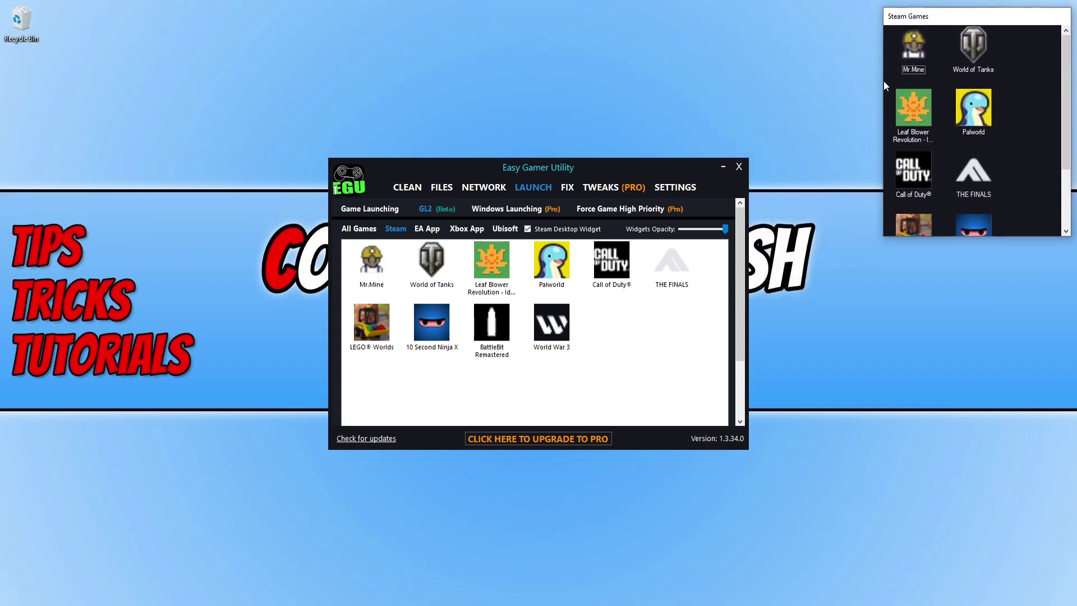
left_click_drag(883, 81, 865, 82)
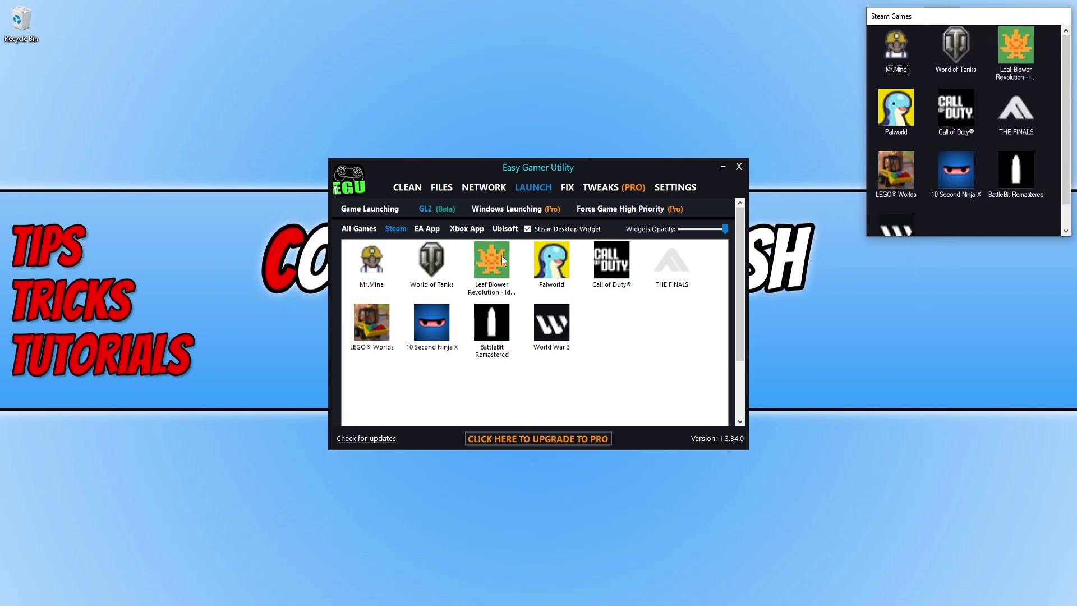
Add a widened EA App games widget just below the Steam widget.
left_click(422, 230)
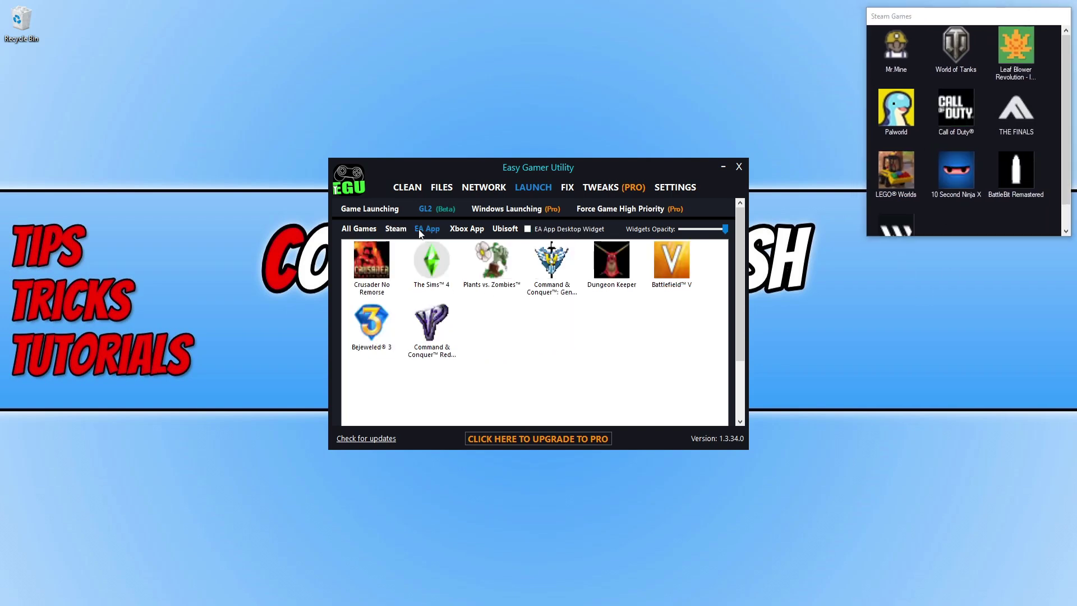
left_click(527, 229)
left_click_drag(68, 13, 936, 252)
left_click_drag(1057, 304, 1068, 307)
Add a three-column Xbox games widget at the lower right and lower Widgets Opacity.
left_click(465, 231)
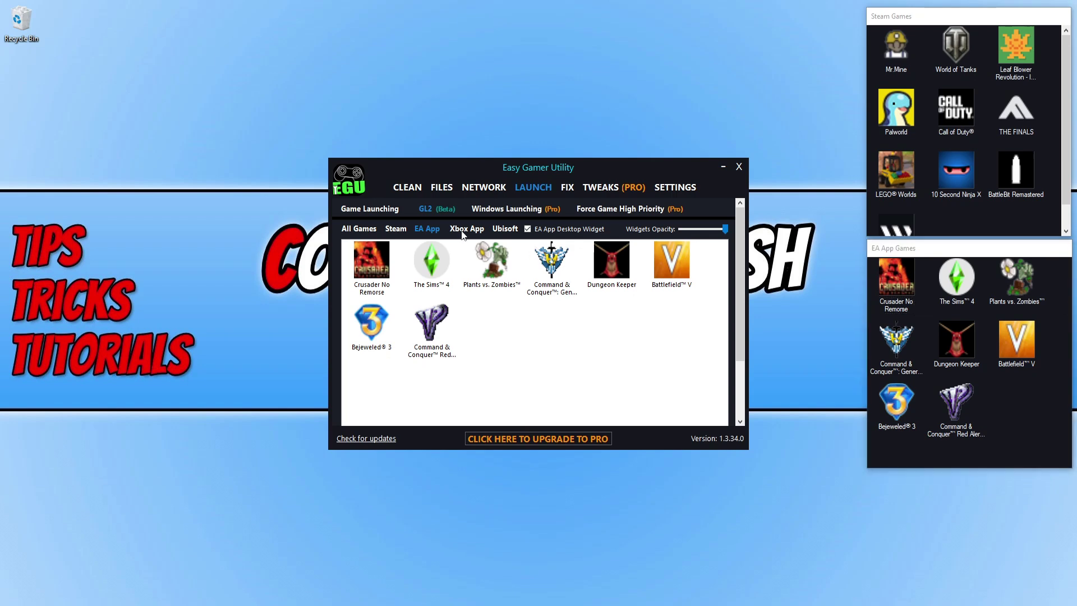
left_click(527, 229)
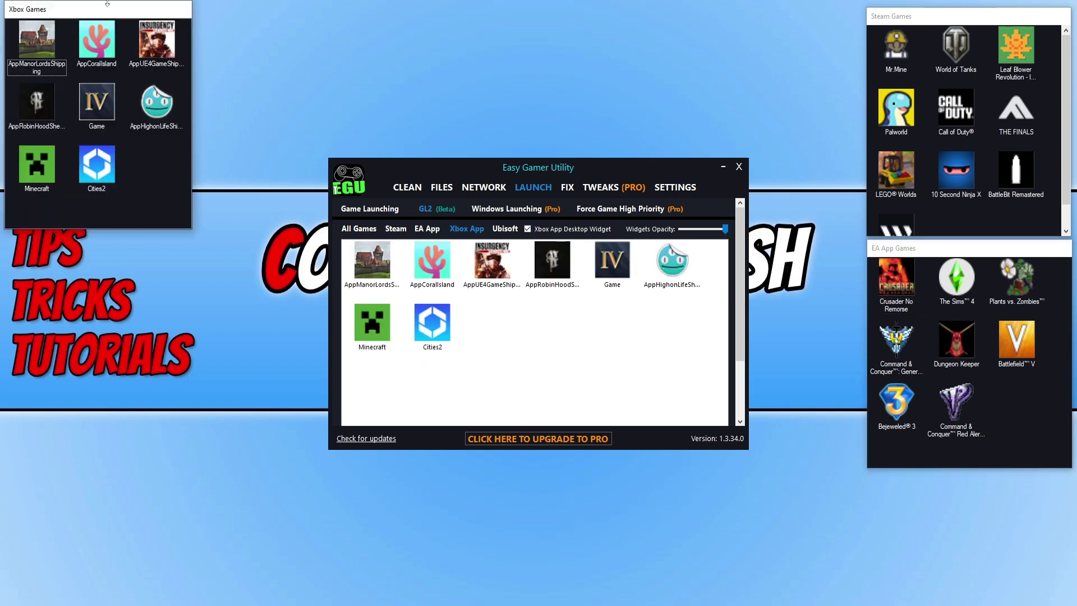
left_click_drag(109, 9, 980, 484)
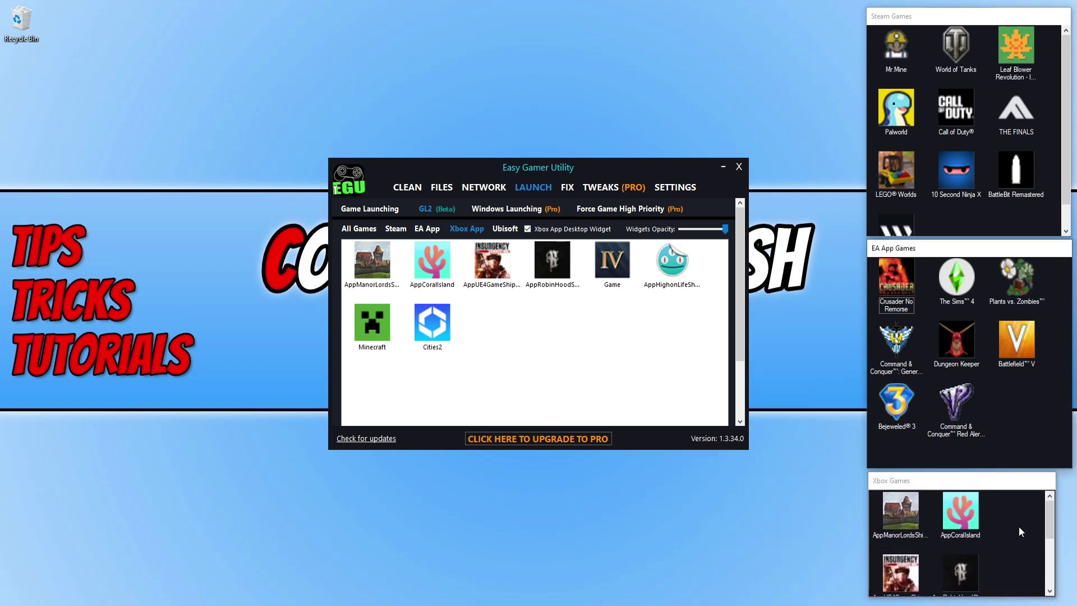
left_click_drag(1055, 517, 1070, 516)
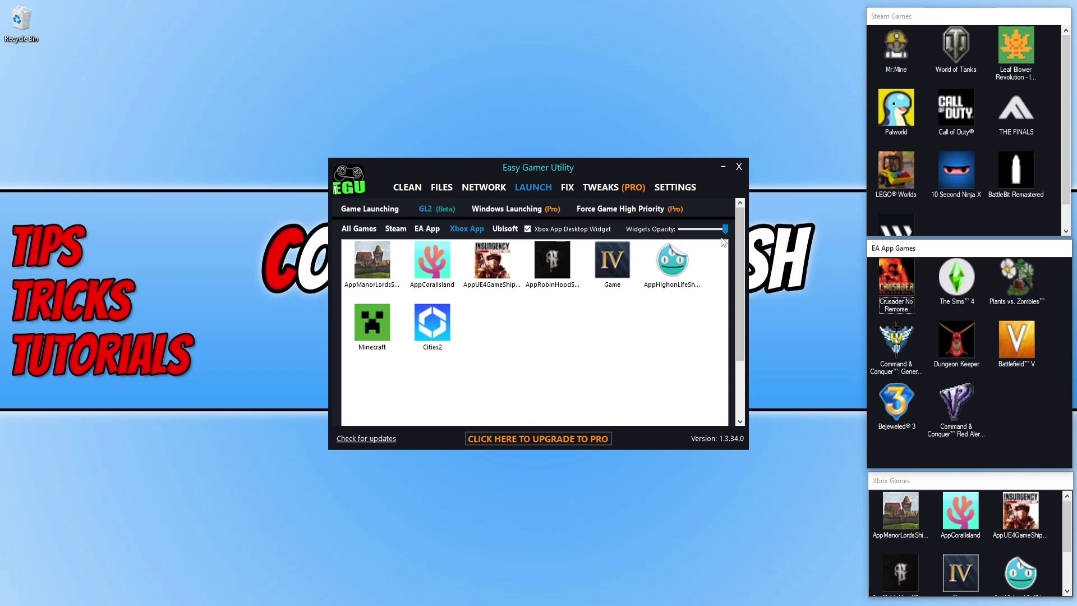
mouse_move(724, 229)
left_mouse_down()
mouse_move(708, 230)
mouse_move(721, 231)
left_mouse_up()
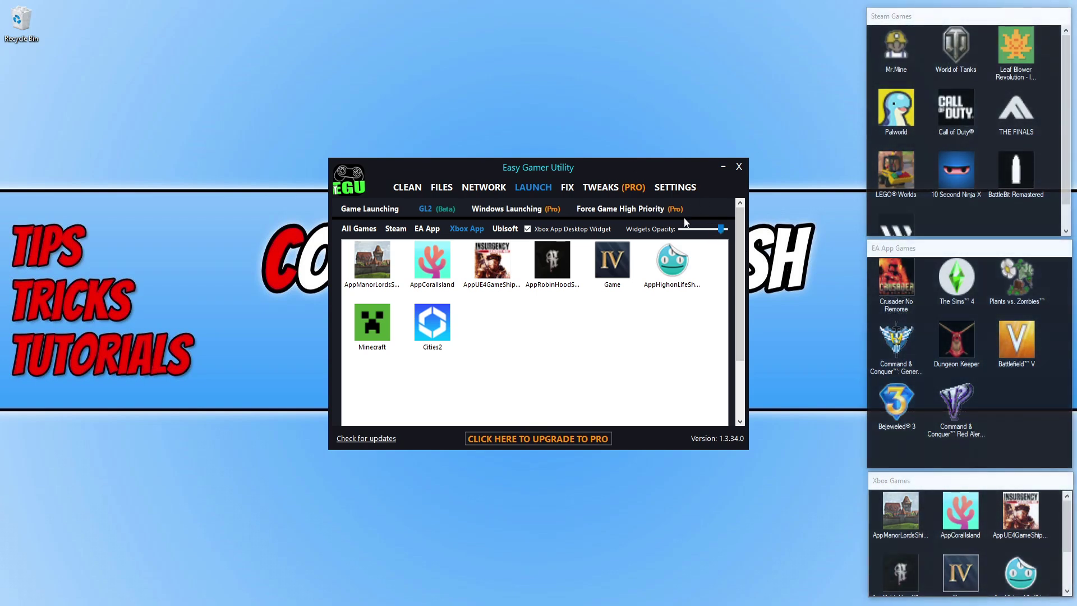
left_click(1050, 396)
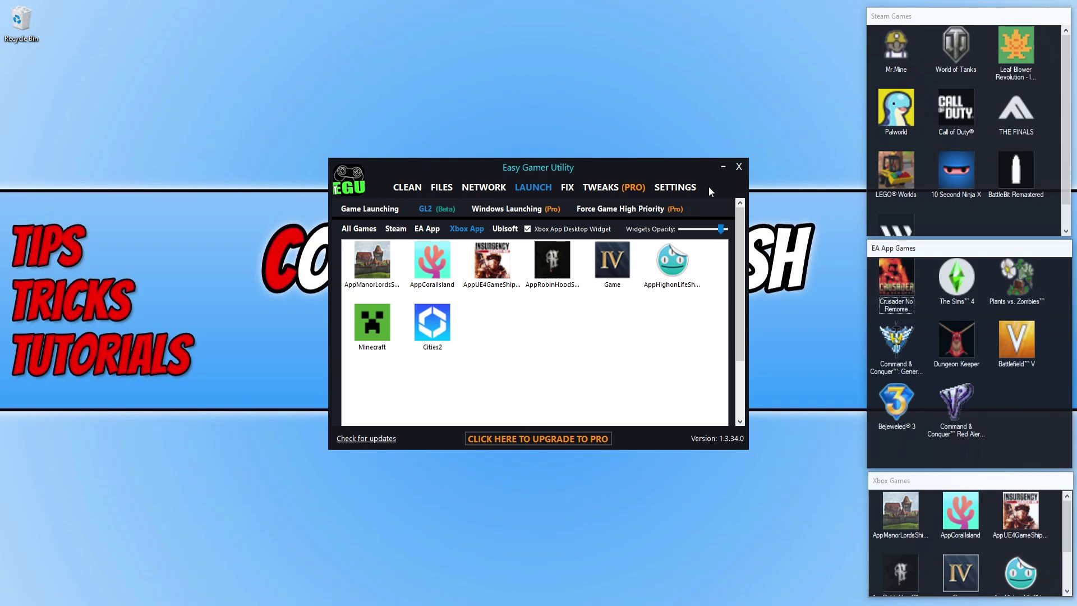
left_click(723, 167)
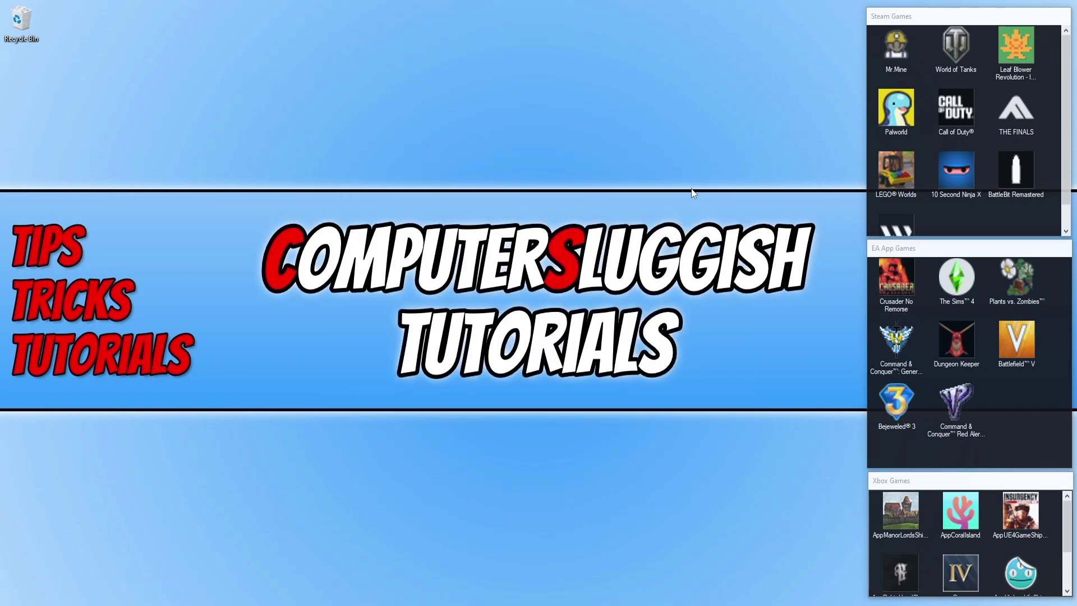
key("super+e")
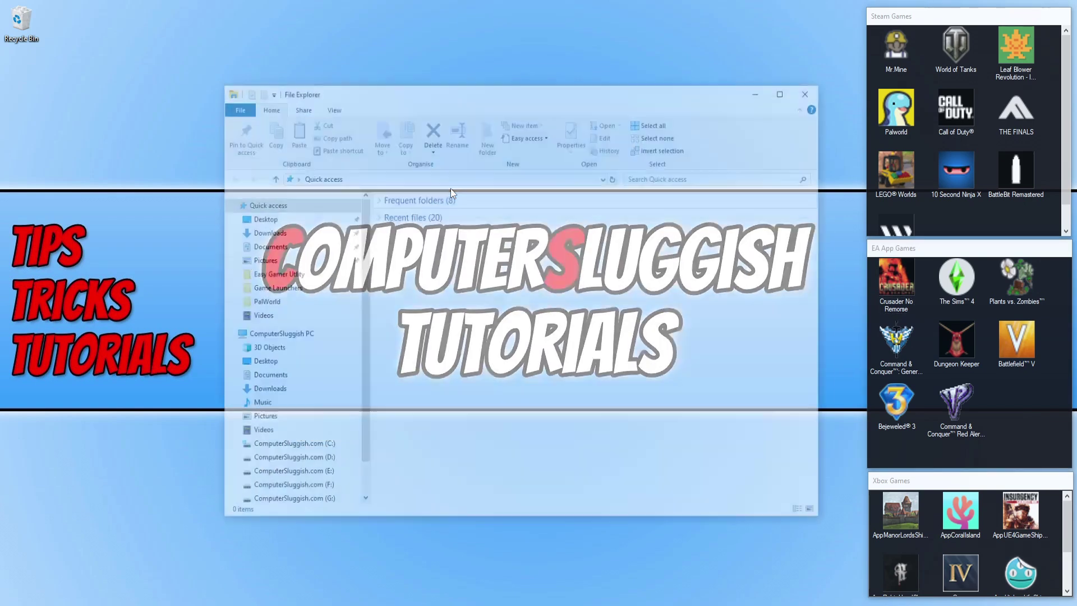
left_click_drag(449, 98, 405, 66)
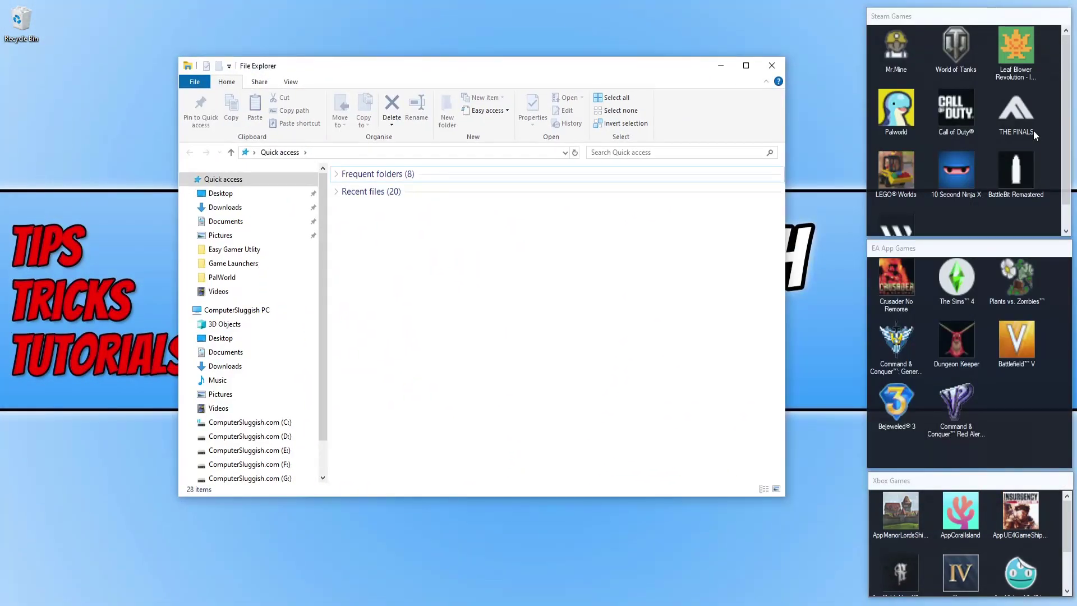
left_click(716, 69)
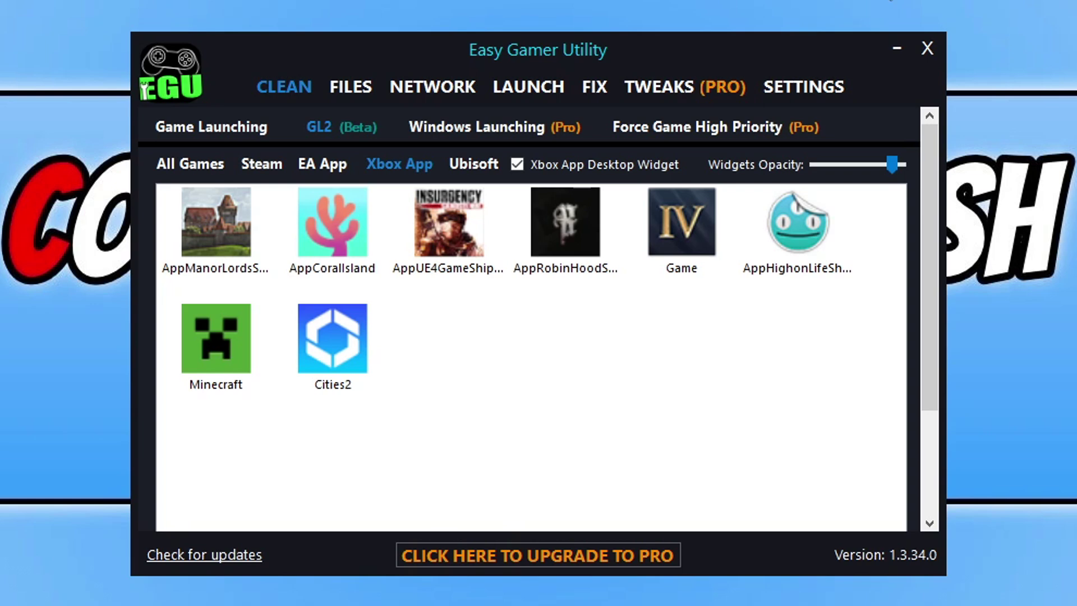
Show the Fix section's Games page with Roblox, Minecraft, Fortnite and Warzone fixes.
left_click(596, 87)
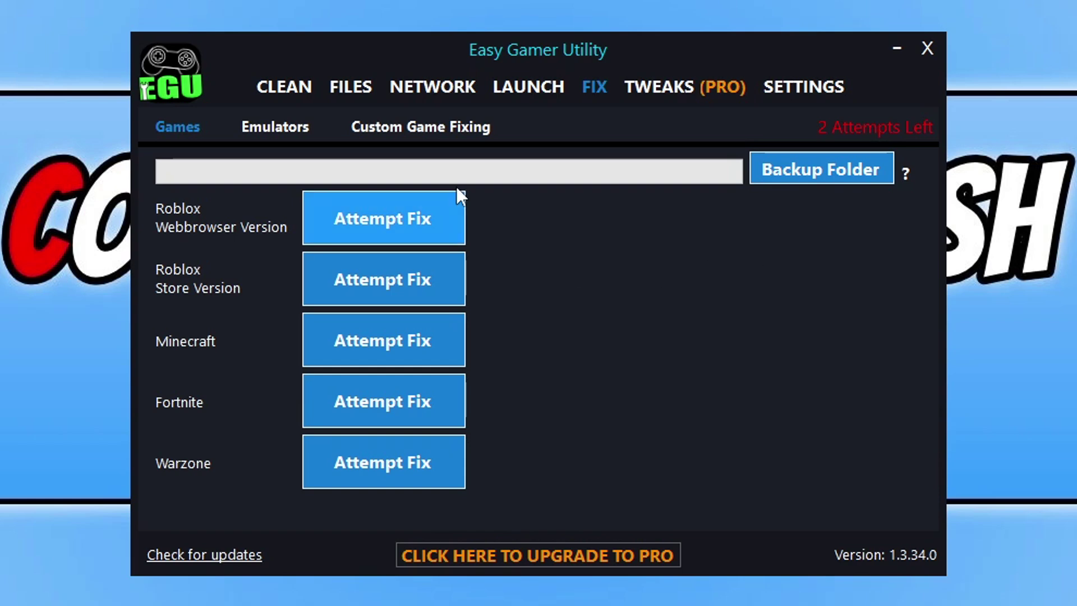
Look over Custom Game Fixing and Tweaks (PRO), then open Settings.
left_click(442, 124)
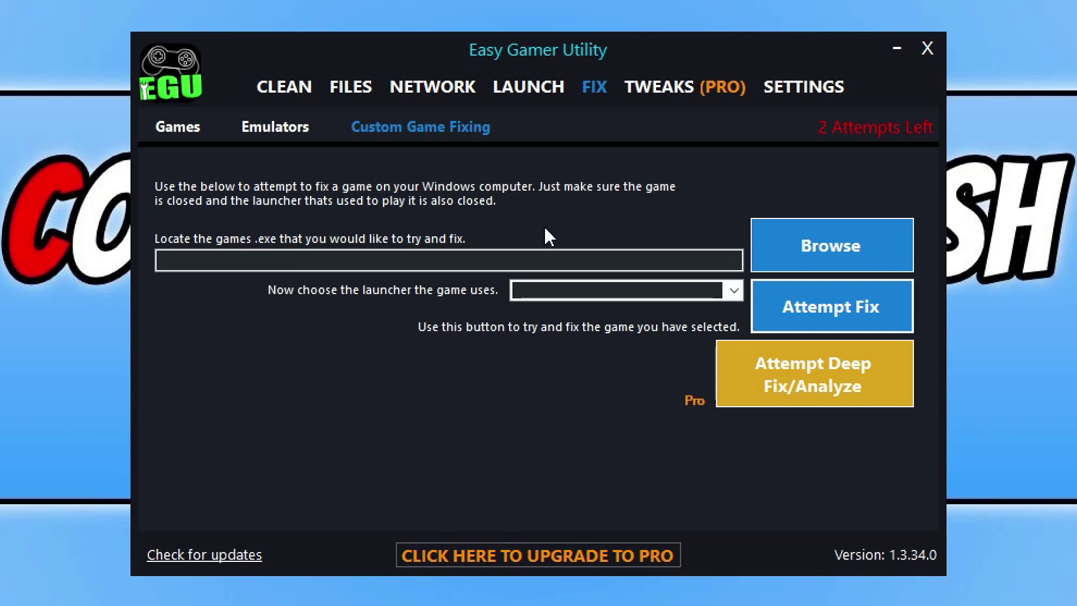
left_click(690, 87)
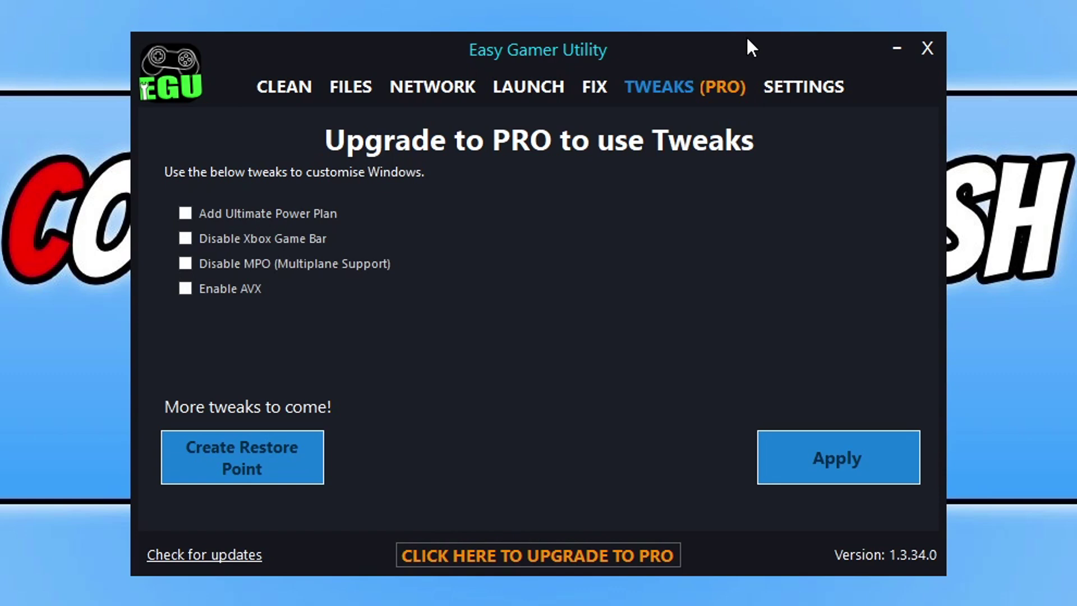
left_click(785, 87)
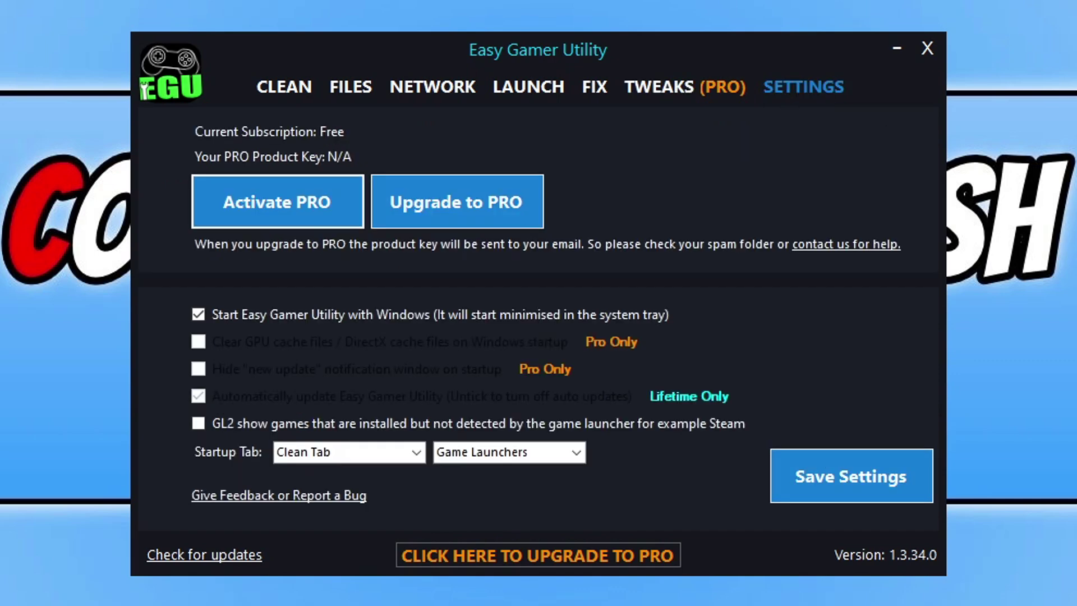